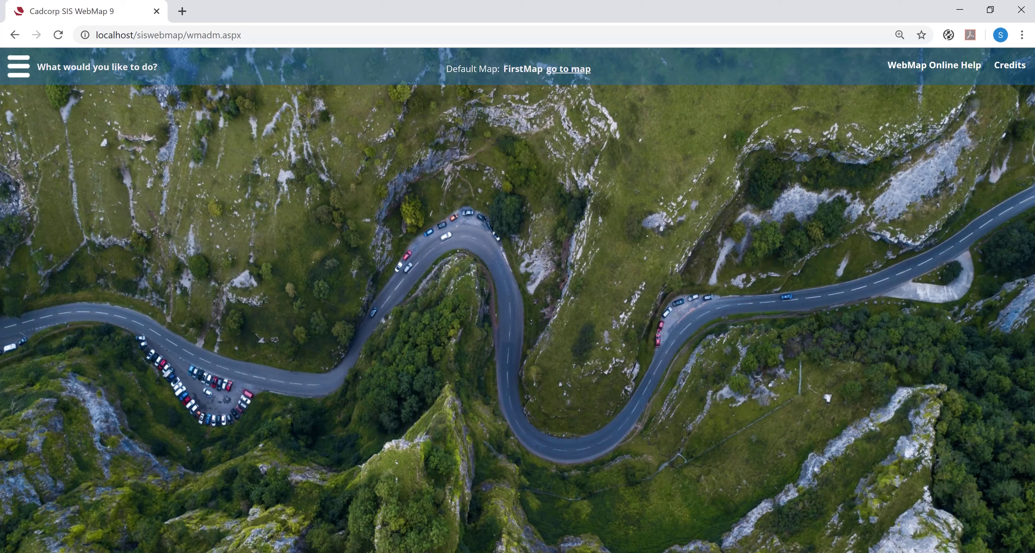
# Choose Cadcorp under Maps > Select Map as the map to configure.
pyautogui.click(12, 73)
pyautogui.click(137, 109)
pyautogui.click(266, 101)
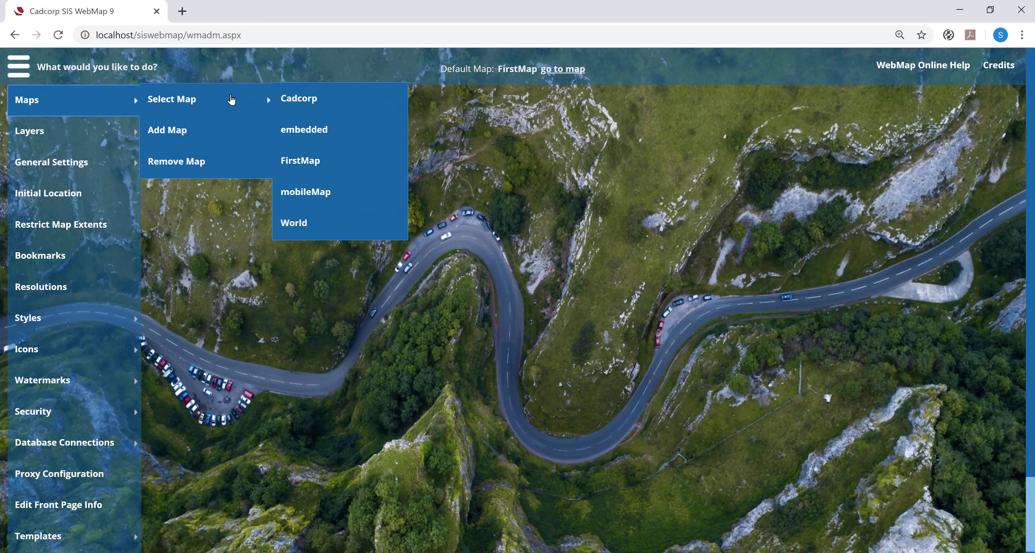
pyautogui.click(345, 103)
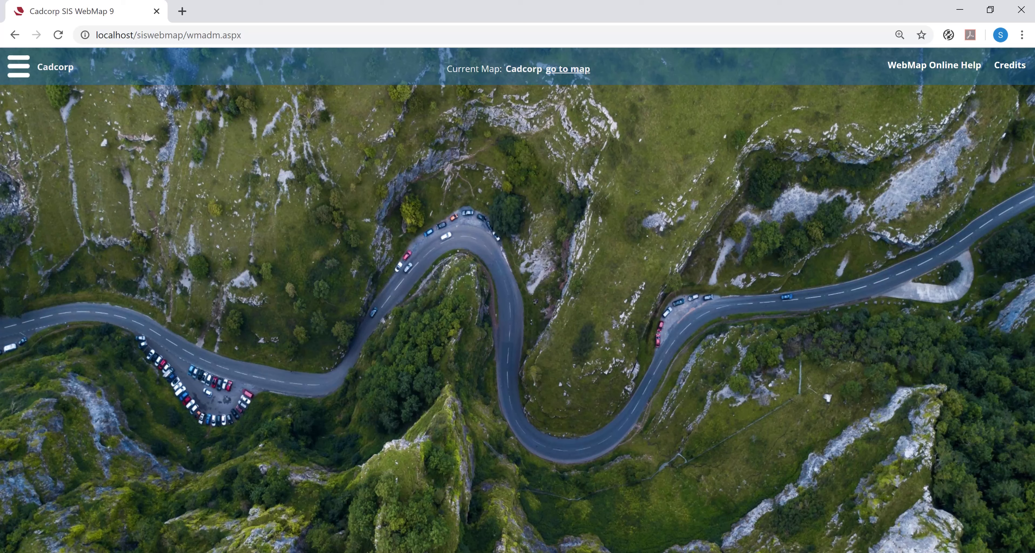
# Start a new database connection and set its type to Web Service.
pyautogui.click(17, 76)
pyautogui.moveTo(74, 441)
pyautogui.click(180, 442)
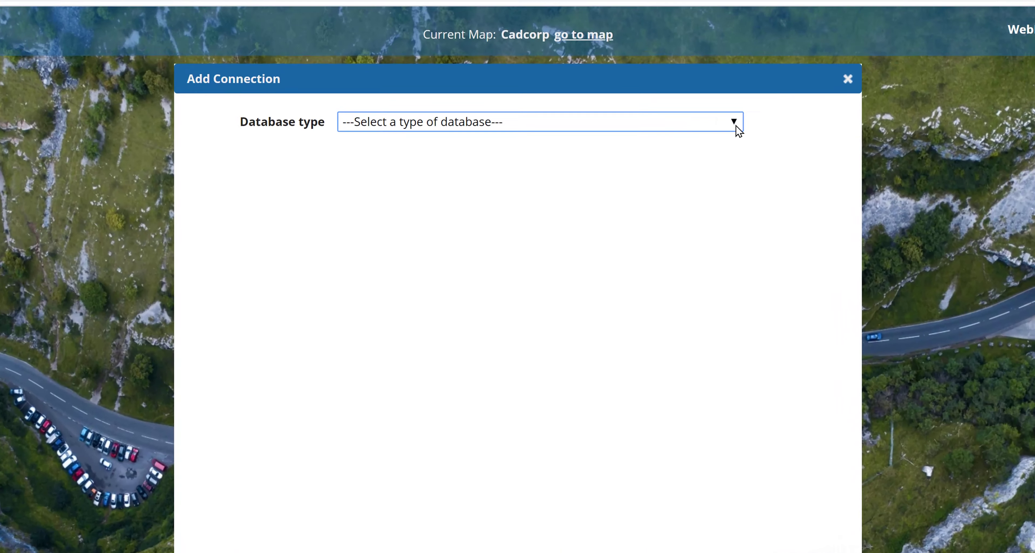
pyautogui.click(682, 137)
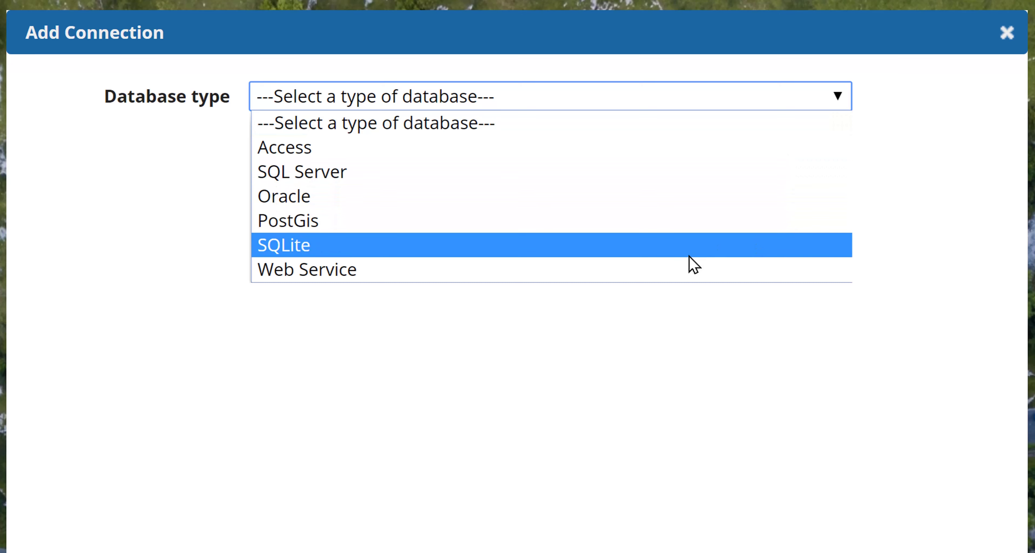
pyautogui.click(683, 269)
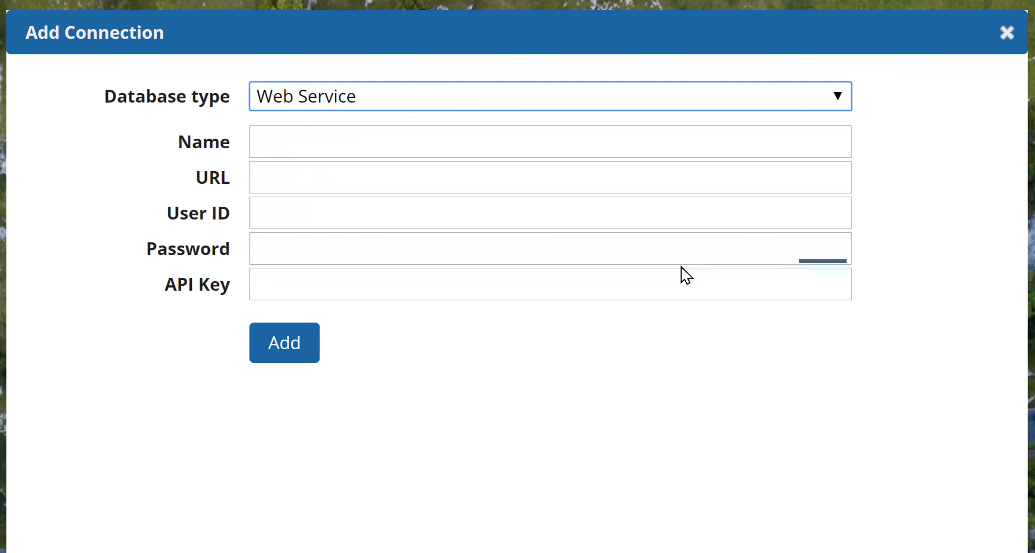
# Name it 'Aligned Assets', paste the service URL, enter user ID, password and API key, and add it.
pyautogui.click(634, 142)
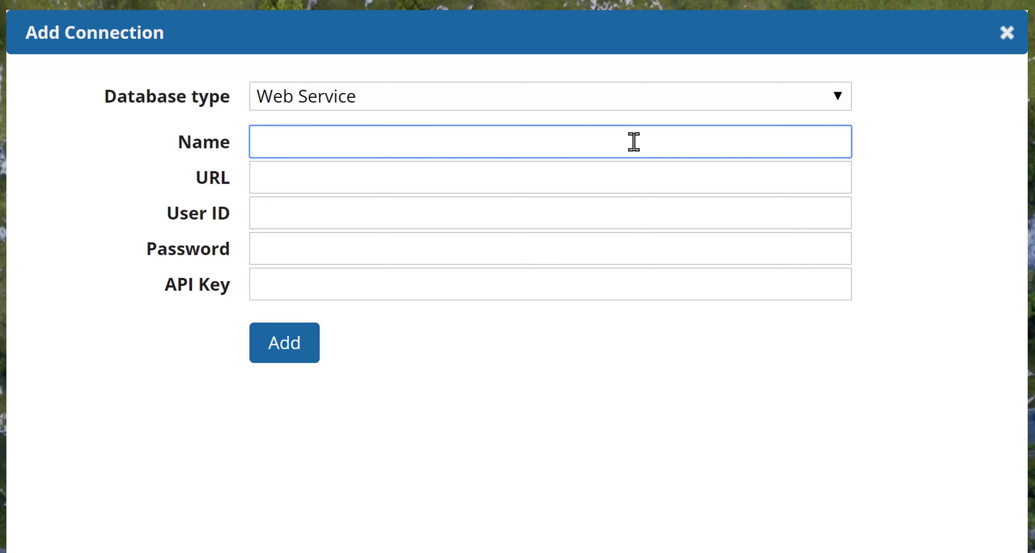
pyautogui.write('Aligned Assets')
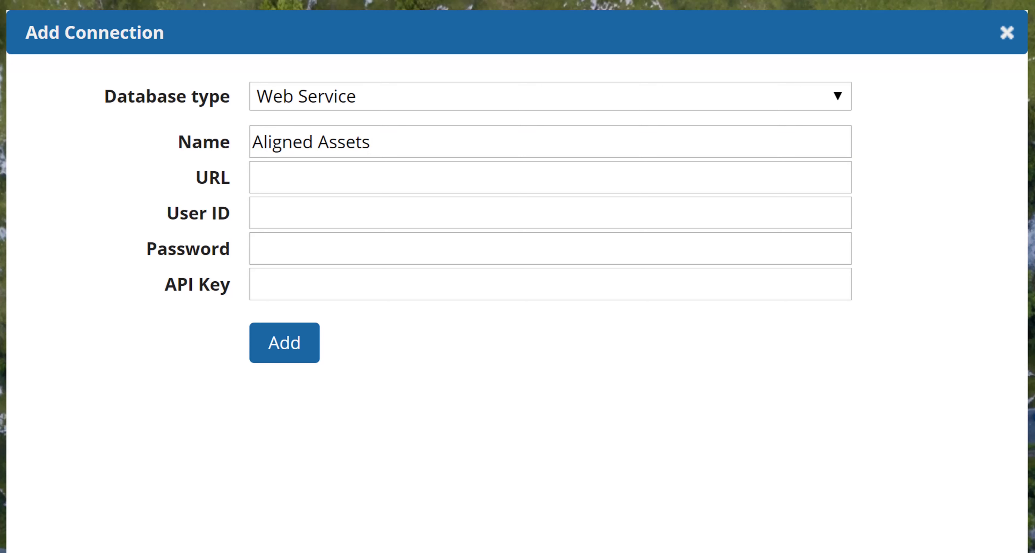
pyautogui.click(342, 188)
pyautogui.write('http://singlepoint.aligned-assets.co.uk/SinglePoint455api/webservices/V2')
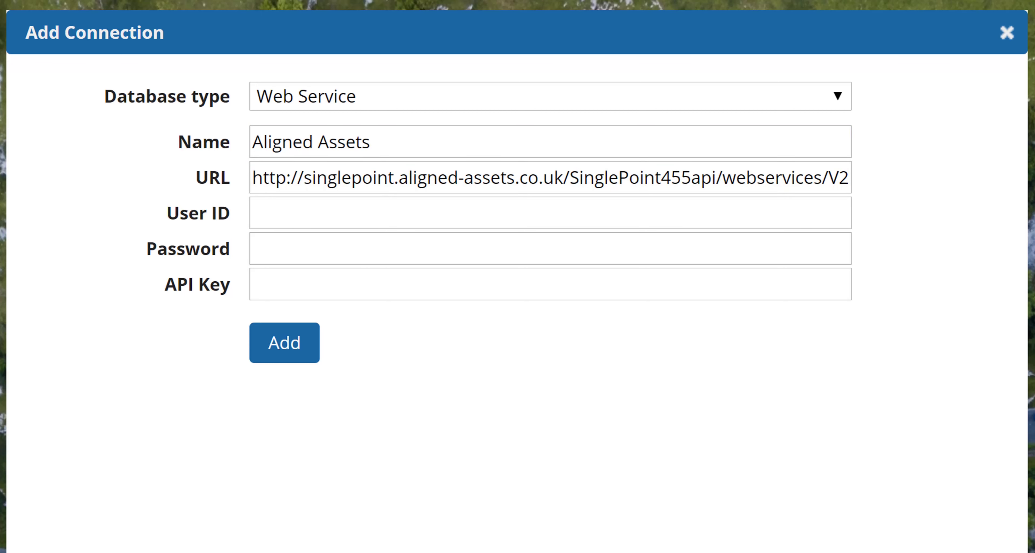
pyautogui.click(296, 220)
pyautogui.write('CadCorp')
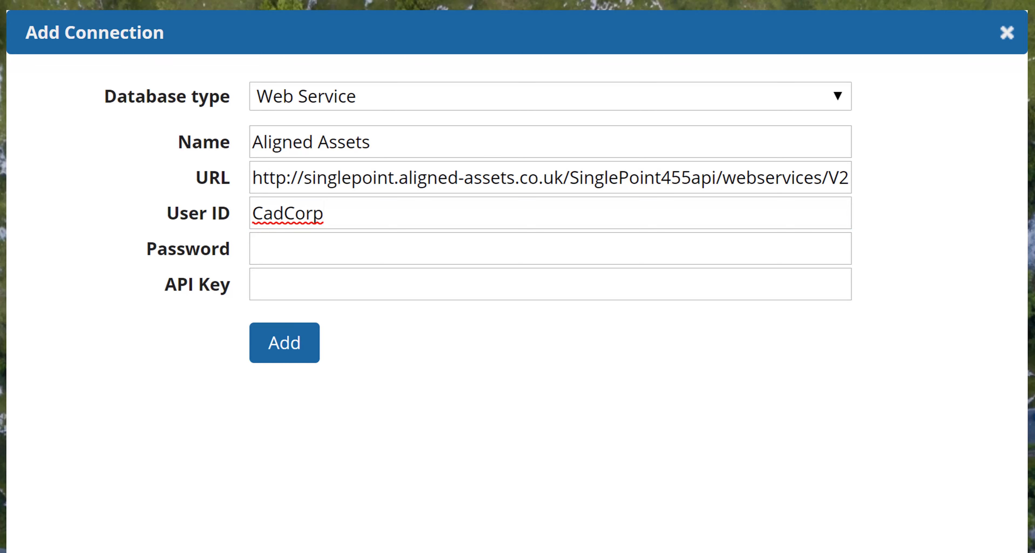
pyautogui.click(296, 258)
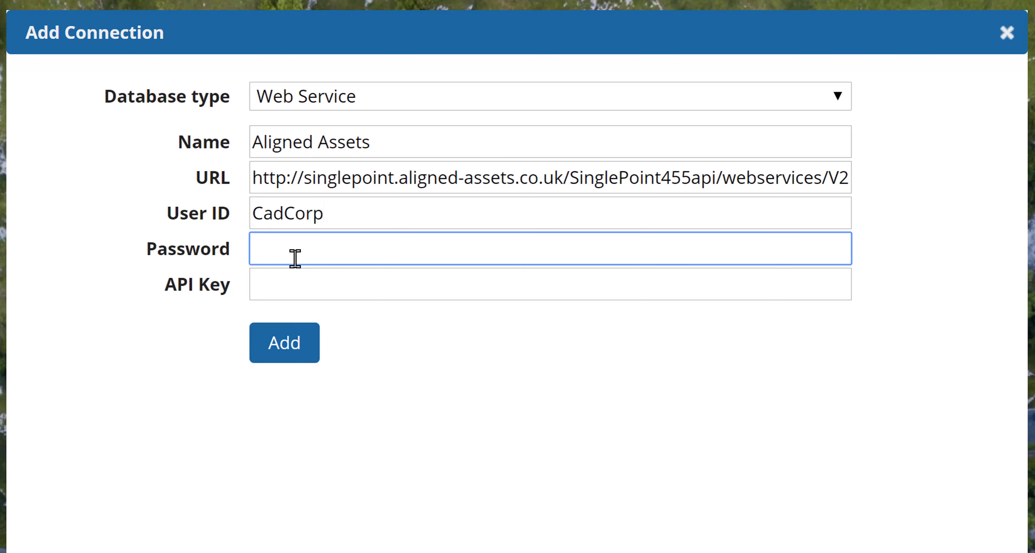
pyautogui.hotkey('ctrl', 'v')
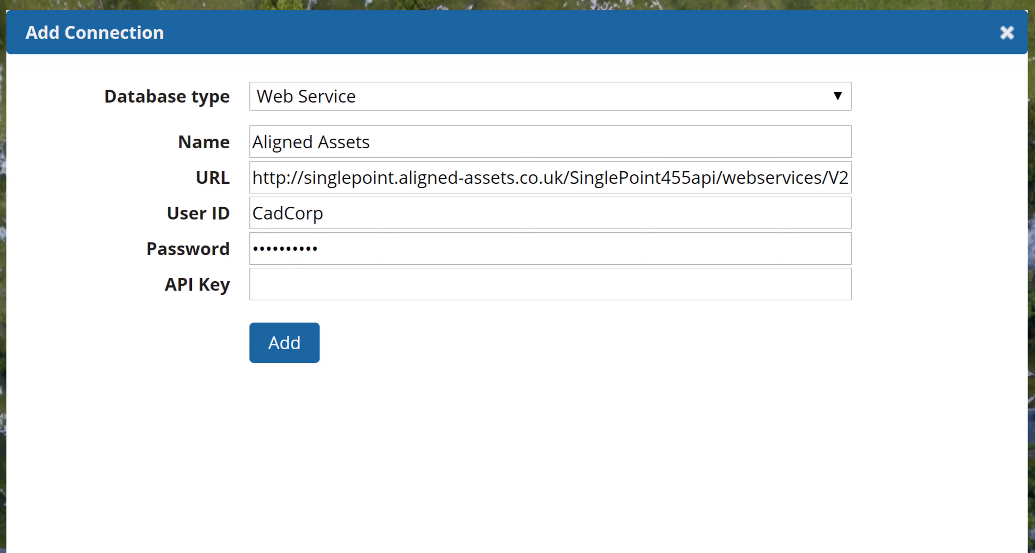
pyautogui.click(344, 293)
pyautogui.hotkey('ctrl', 'v')
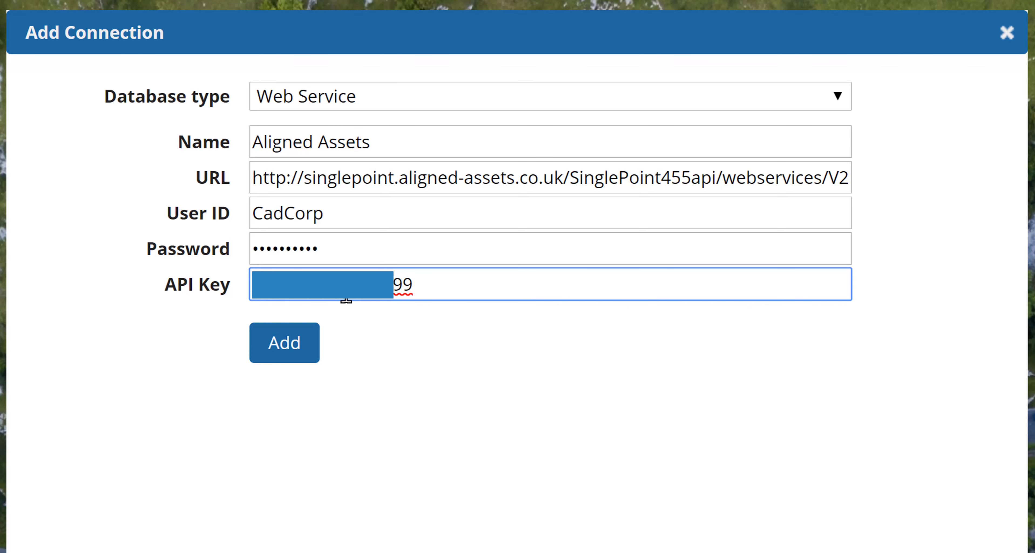
pyautogui.click(304, 350)
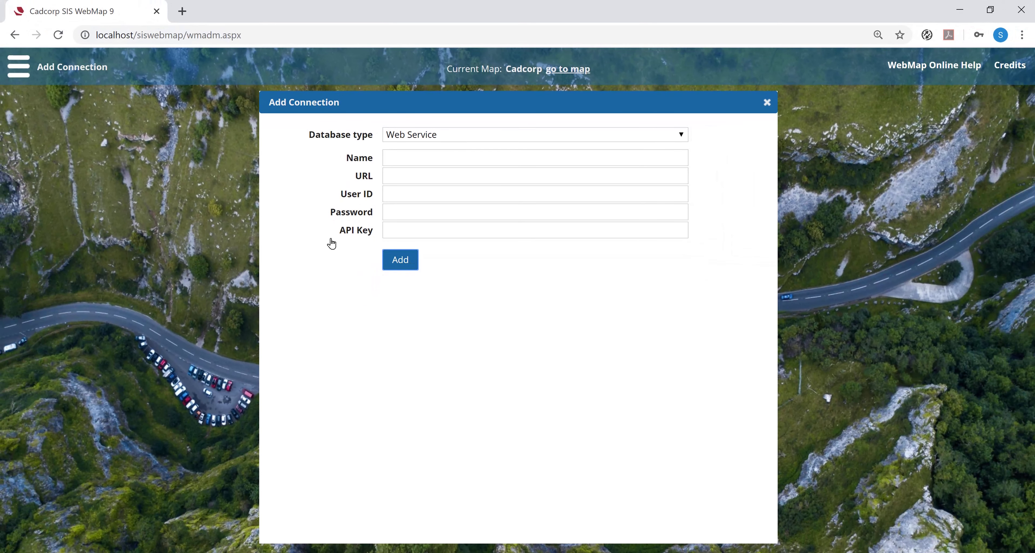
# Open Searches > Add Search and enter the name 'Is this an address? (AA)'.
pyautogui.click(17, 68)
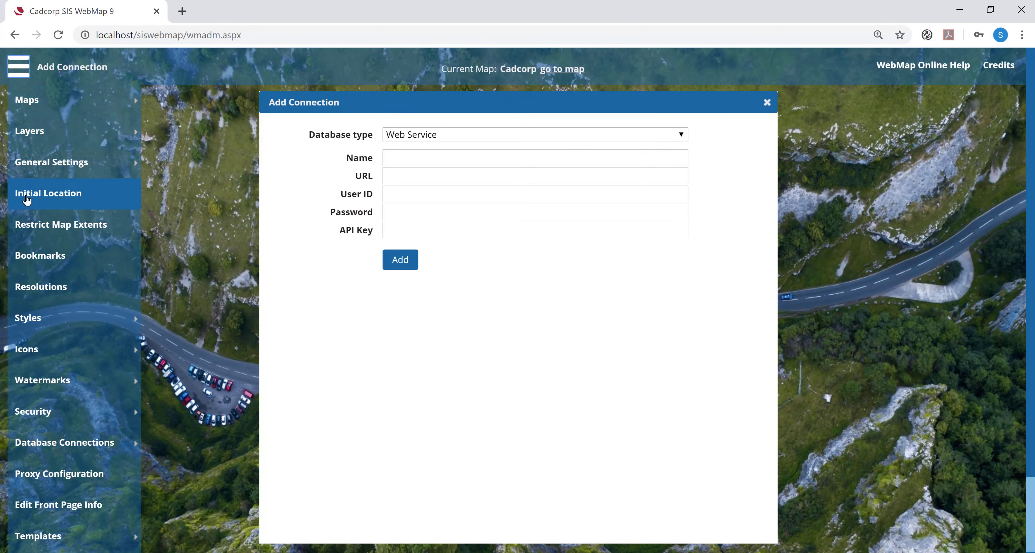
pyautogui.scroll(-2, 48, 462)
pyautogui.click(65, 542)
pyautogui.click(160, 540)
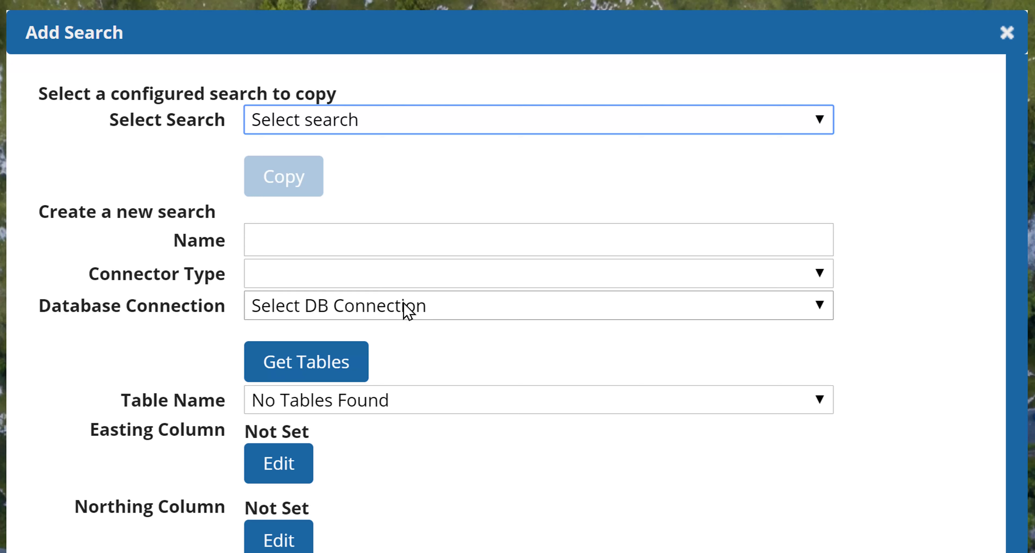
pyautogui.click(377, 245)
pyautogui.write('Is th')
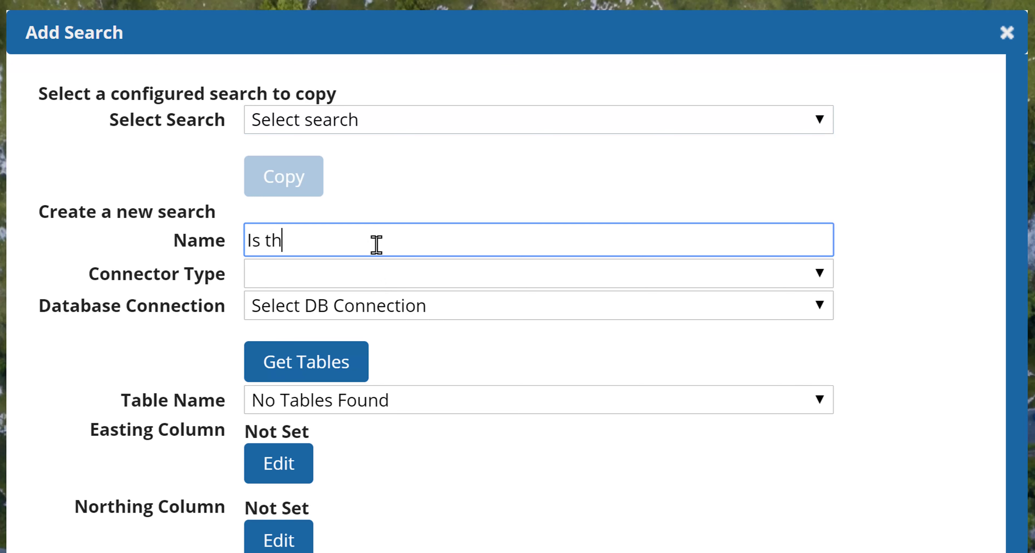
pyautogui.write('is an addres')
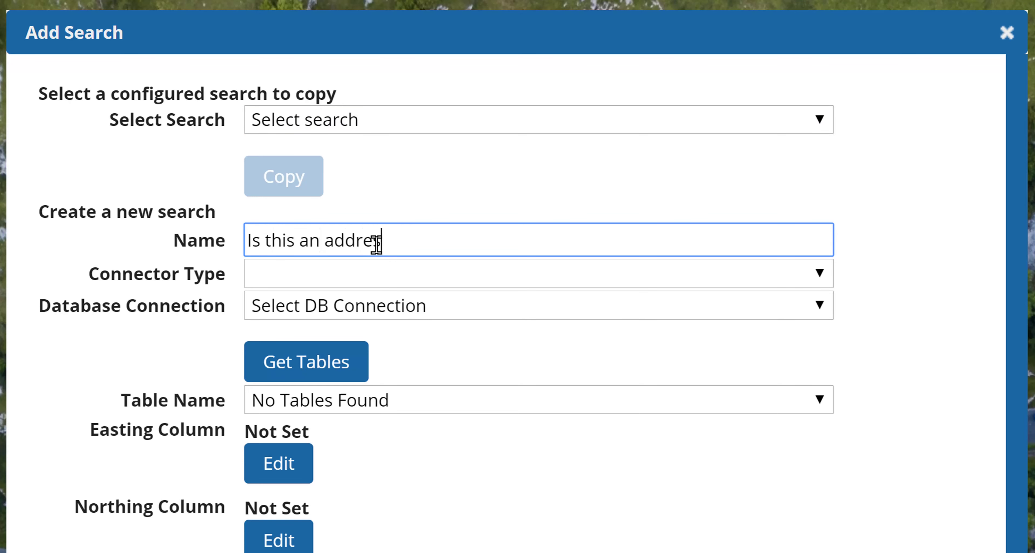
pyautogui.write('s? (AA)')
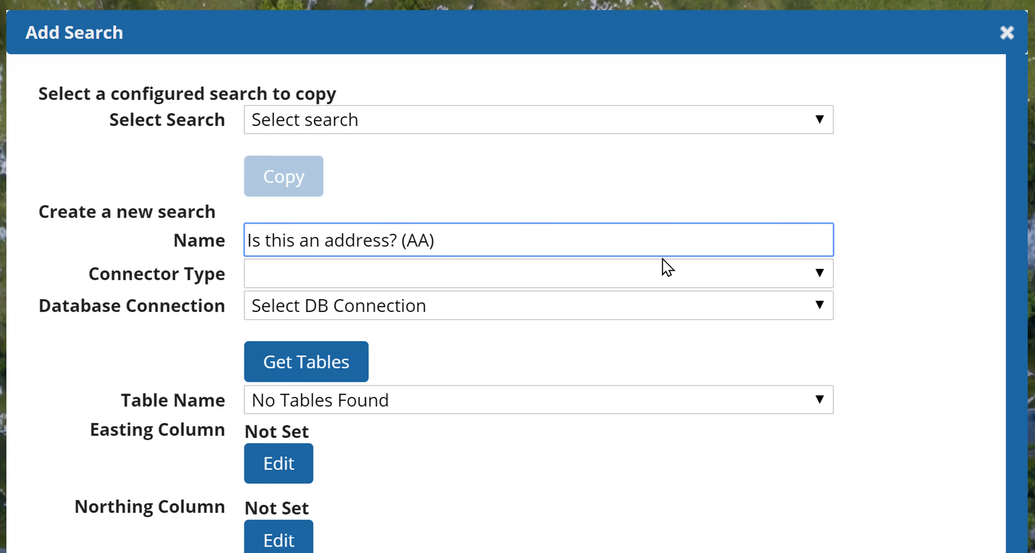
# Use the Aligned Assets SinglePoint 4.5.5.0 connector and Aligned Assets connection, then pick table Sql_AddressBase.
pyautogui.click(811, 283)
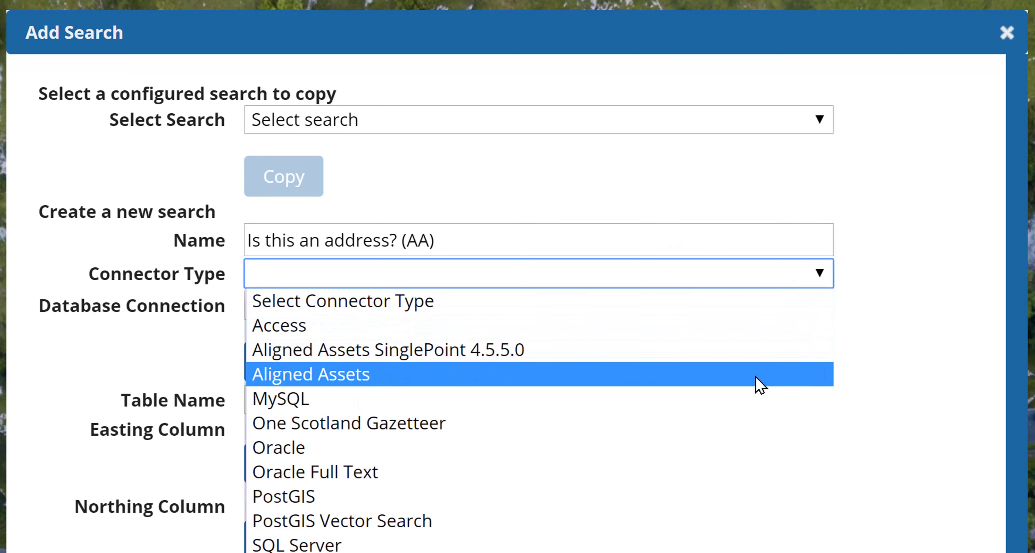
pyautogui.click(755, 354)
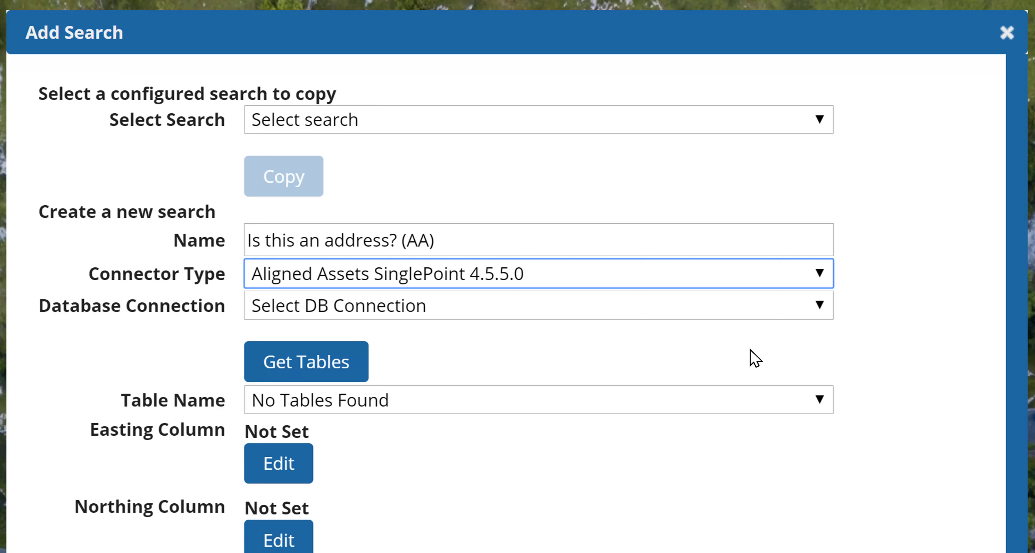
pyautogui.click(819, 307)
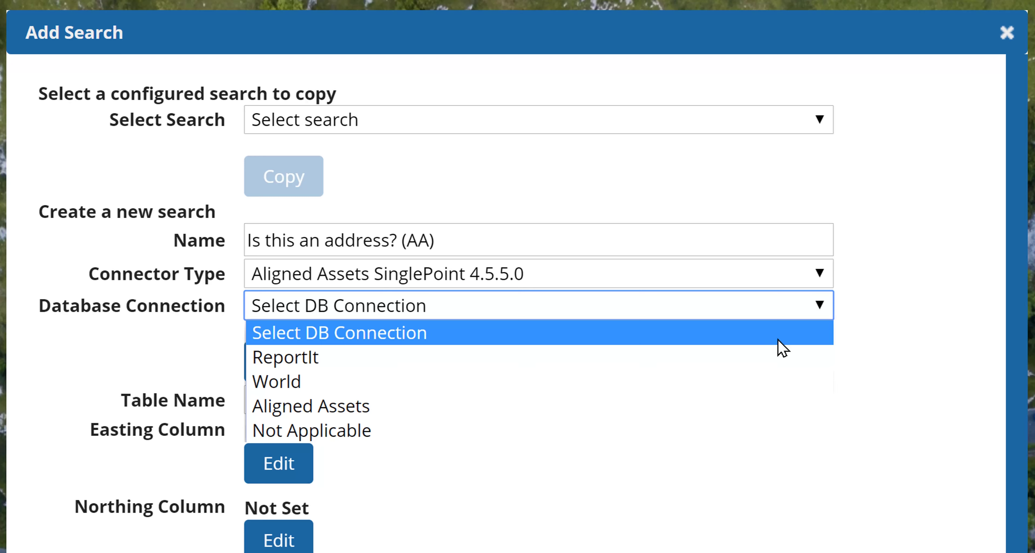
pyautogui.click(708, 413)
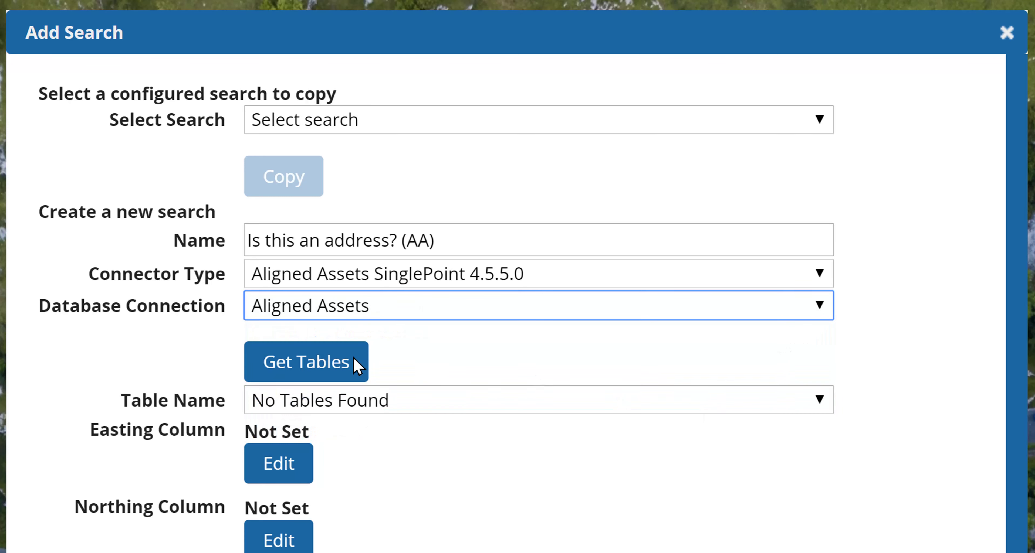
pyautogui.click(337, 363)
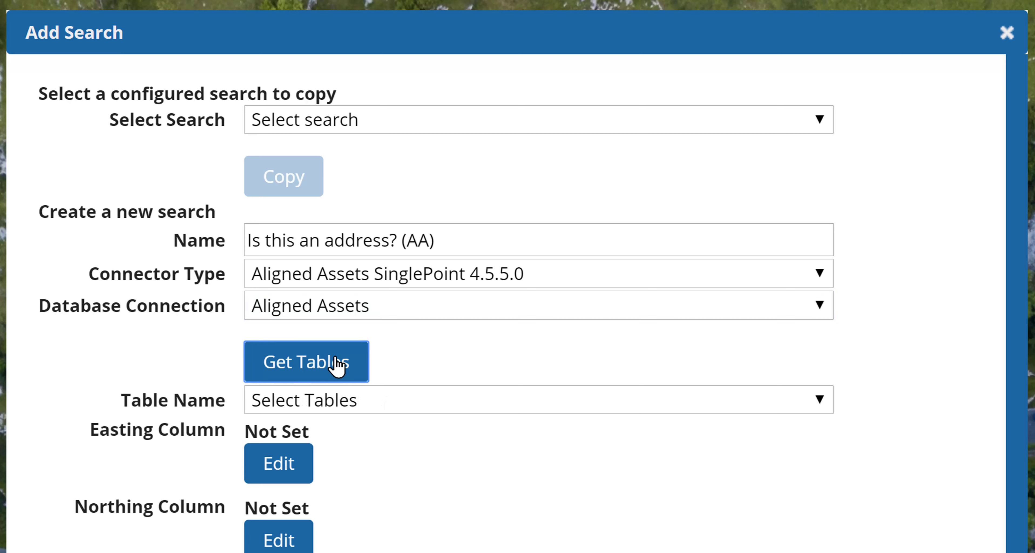
pyautogui.click(829, 407)
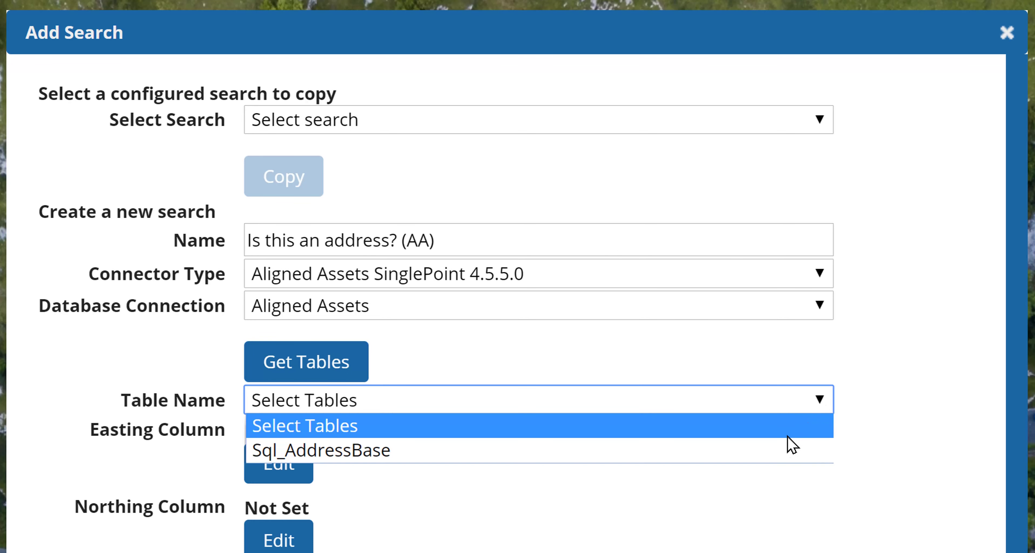
pyautogui.click(782, 456)
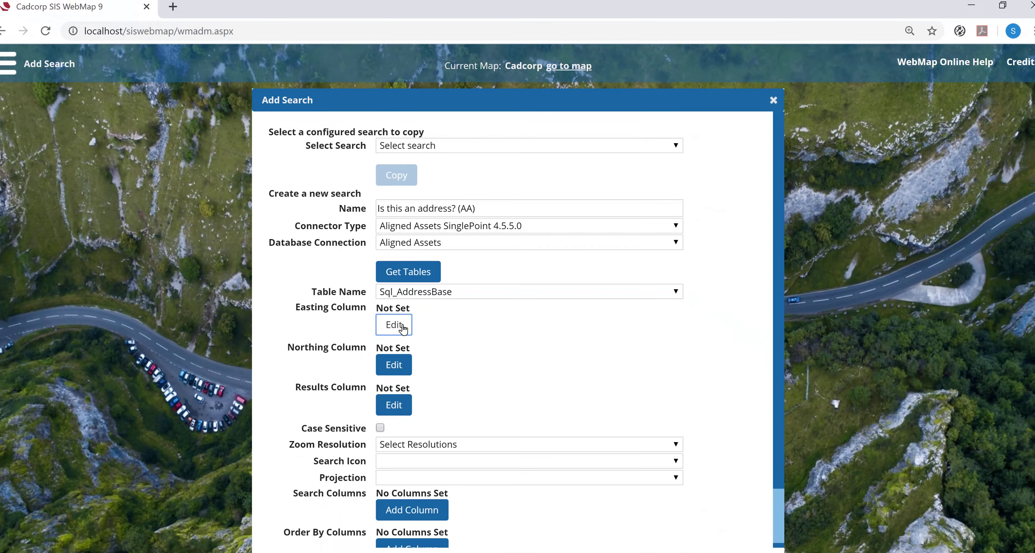
# Set the easting column to Easting and the northing column to Northing.
pyautogui.click(279, 463)
pyautogui.click(589, 279)
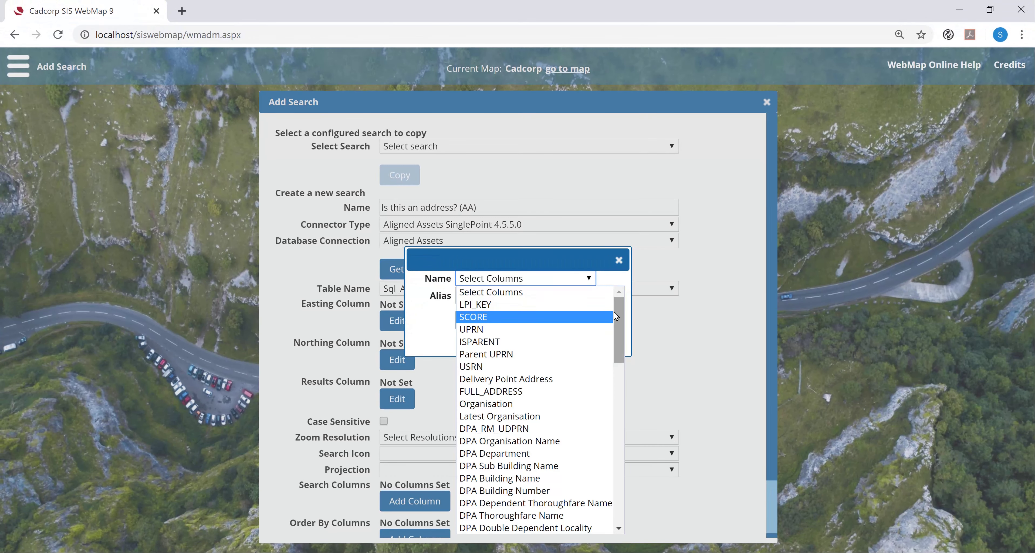
pyautogui.moveTo(616, 314); pyautogui.dragTo(620, 478)
pyautogui.click(502, 398)
pyautogui.click(475, 323)
pyautogui.click(404, 360)
pyautogui.click(596, 281)
pyautogui.moveTo(618, 317); pyautogui.dragTo(615, 475)
pyautogui.click(546, 422)
pyautogui.click(472, 320)
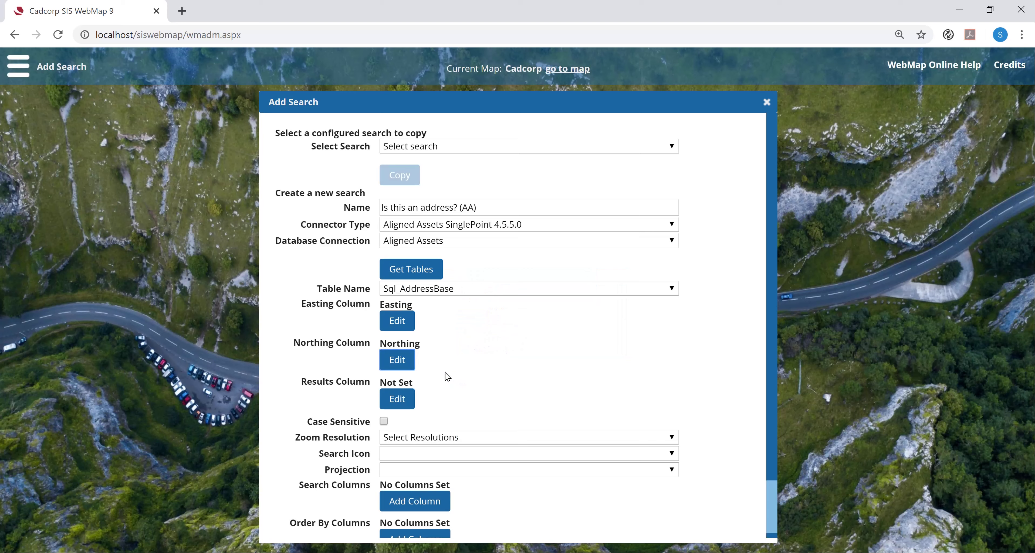
# Pick FULL_ADDRESS as the results column.
pyautogui.click(405, 399)
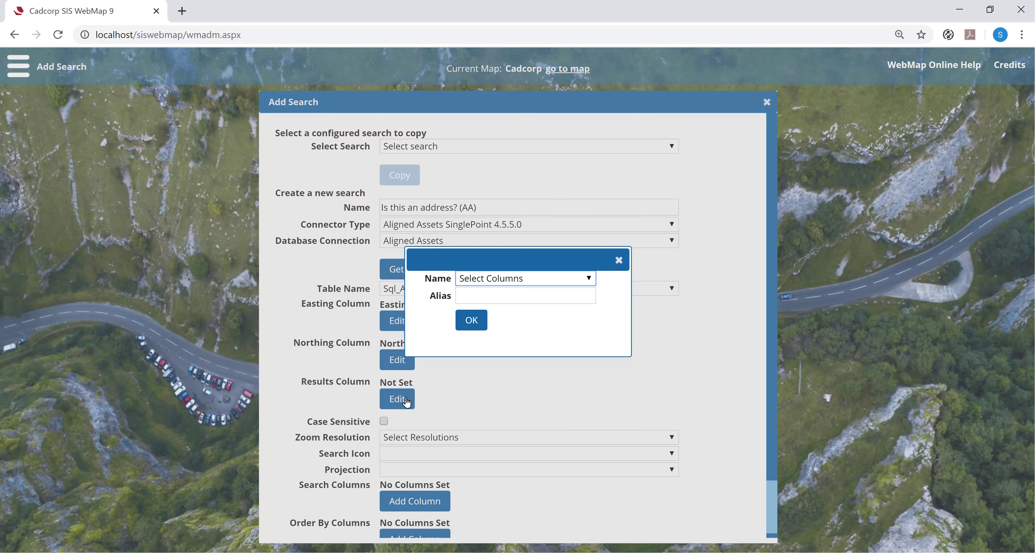
pyautogui.click(594, 280)
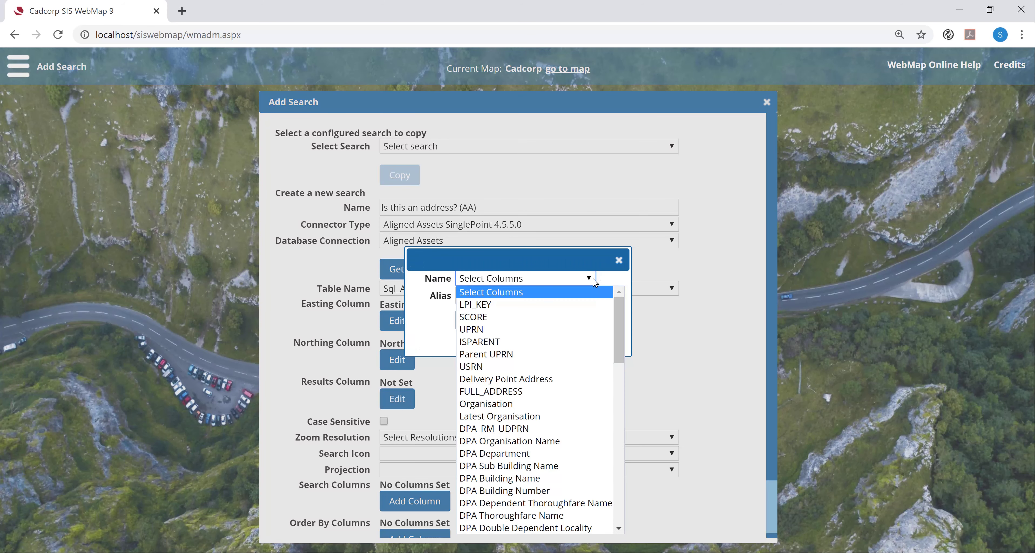
pyautogui.click(568, 395)
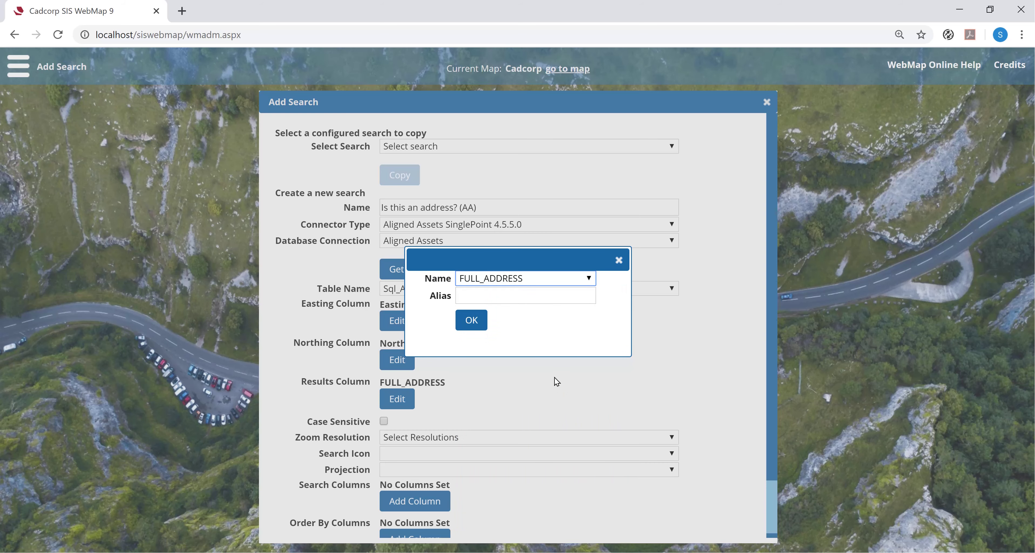
# Confirm FULL_ADDRESS, then set zoom resolution 0.5, icon MapMarkerBlue and projection 27700.
pyautogui.click(470, 326)
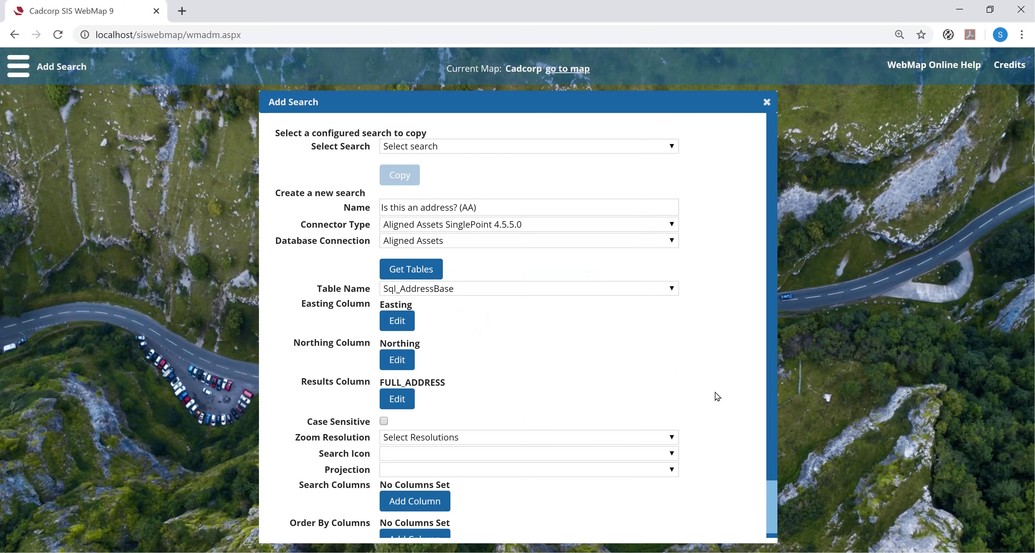
pyautogui.scroll(-2, 715, 398)
pyautogui.click(670, 377)
pyautogui.click(608, 227)
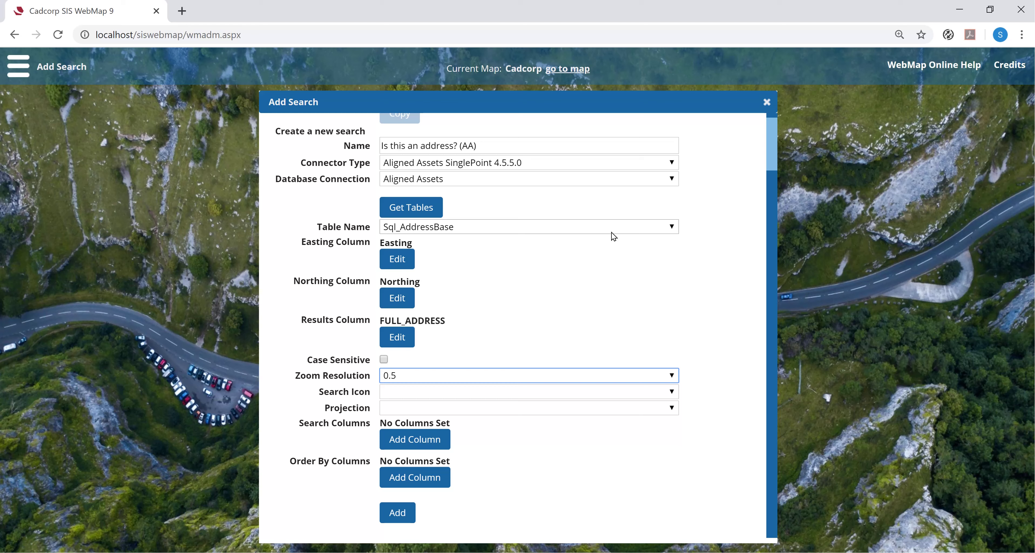
pyautogui.click(671, 392)
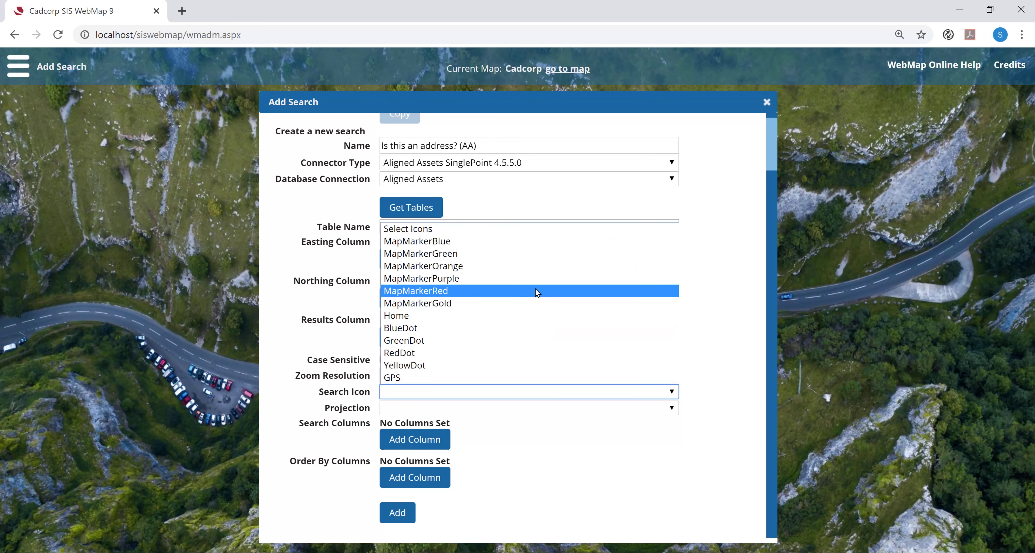
pyautogui.click(494, 241)
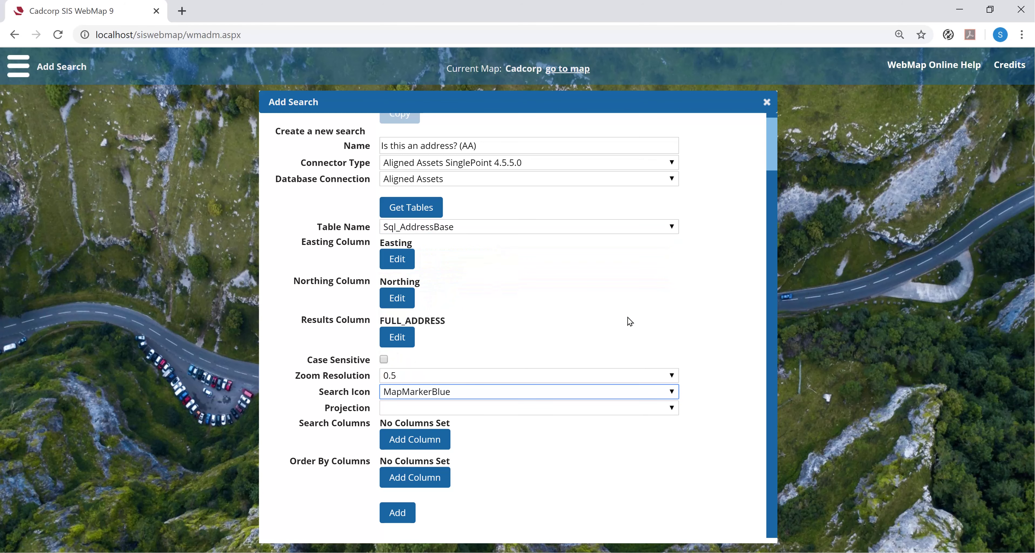
pyautogui.click(674, 408)
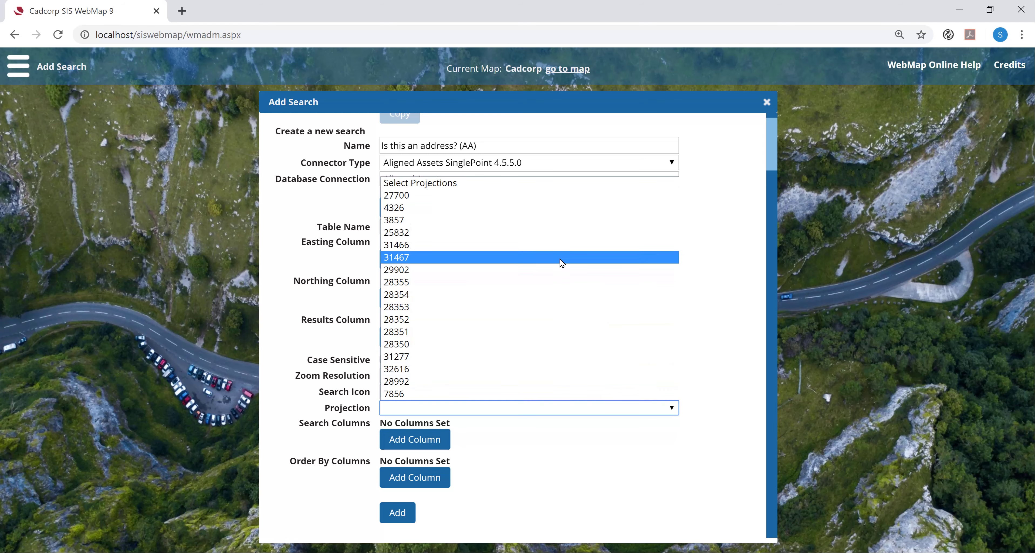
pyautogui.click(541, 205)
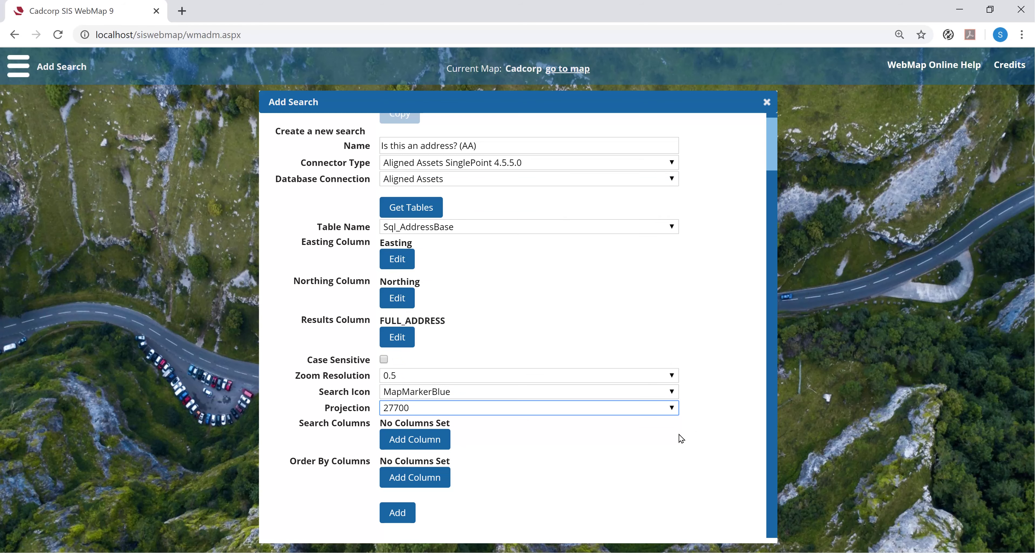
# Add a search column set to SEARCH_ADDRESS.
pyautogui.click(427, 440)
pyautogui.click(398, 460)
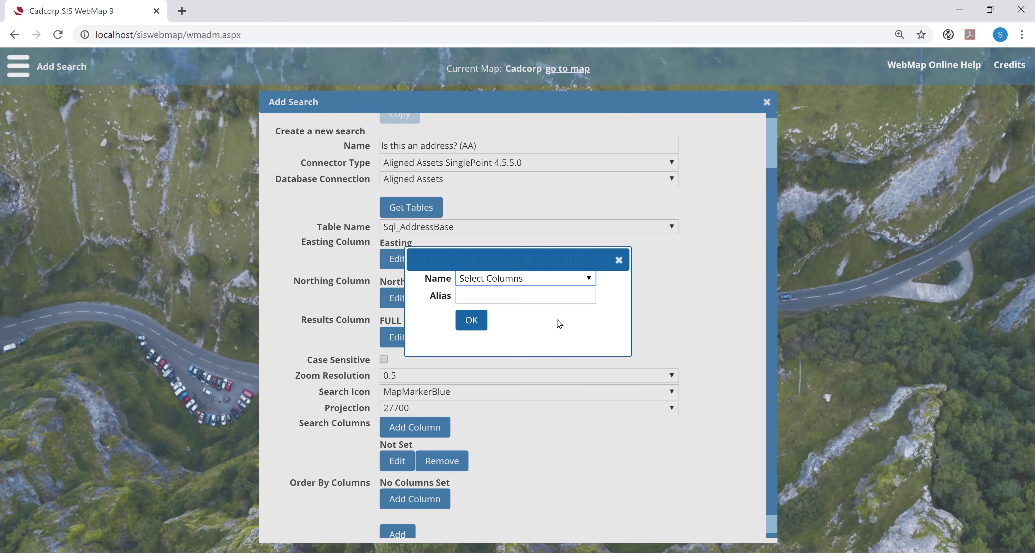
pyautogui.click(589, 279)
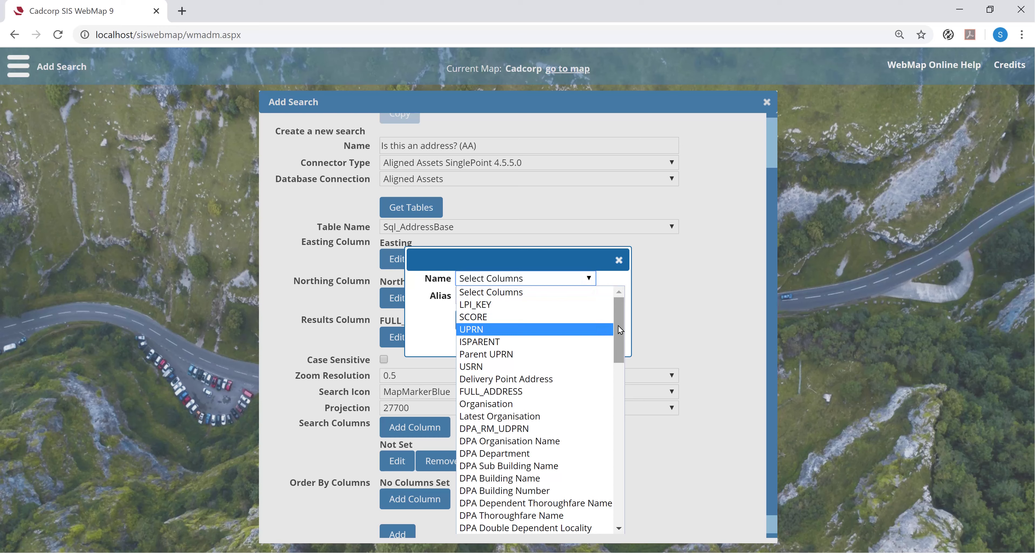
pyautogui.moveTo(617, 326); pyautogui.dragTo(617, 482)
pyautogui.click(547, 458)
pyautogui.click(470, 320)
# Add an order-by column set to SEARCH_ADDRESS and save the new search.
pyautogui.scroll(-1, 527, 485)
pyautogui.click(418, 472)
pyautogui.scroll(-1, 585, 464)
pyautogui.click(397, 478)
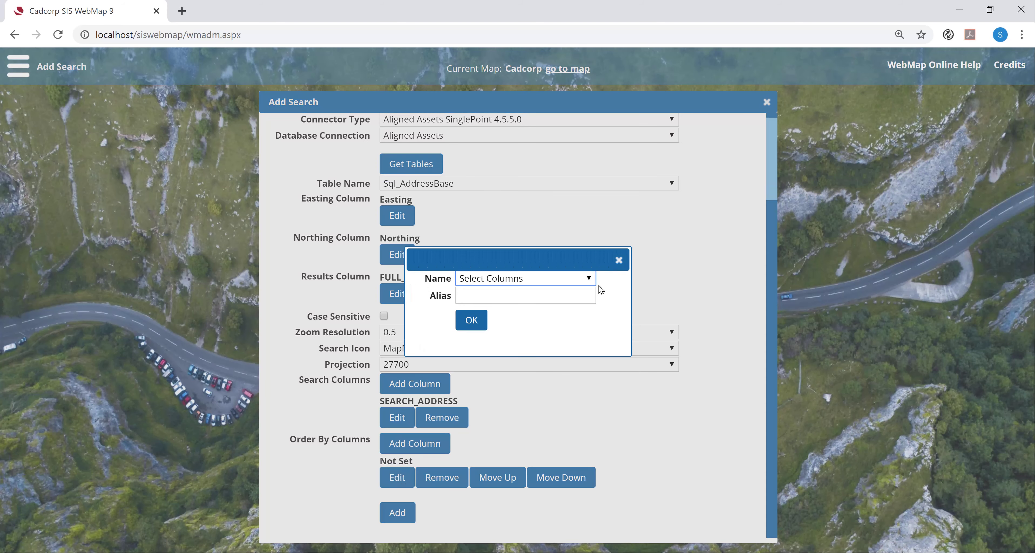
pyautogui.click(589, 278)
pyautogui.moveTo(615, 319); pyautogui.dragTo(621, 488)
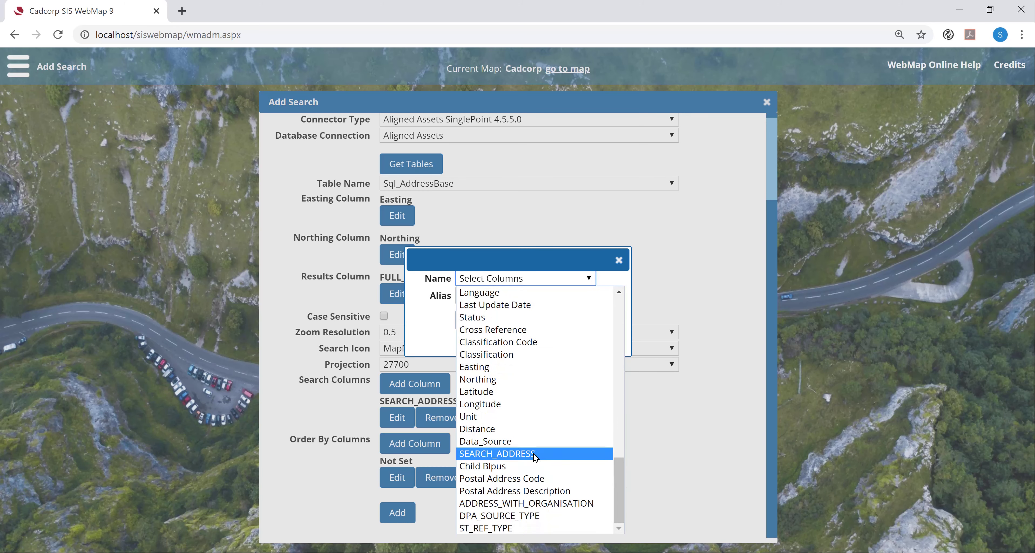
pyautogui.click(535, 455)
pyautogui.click(476, 322)
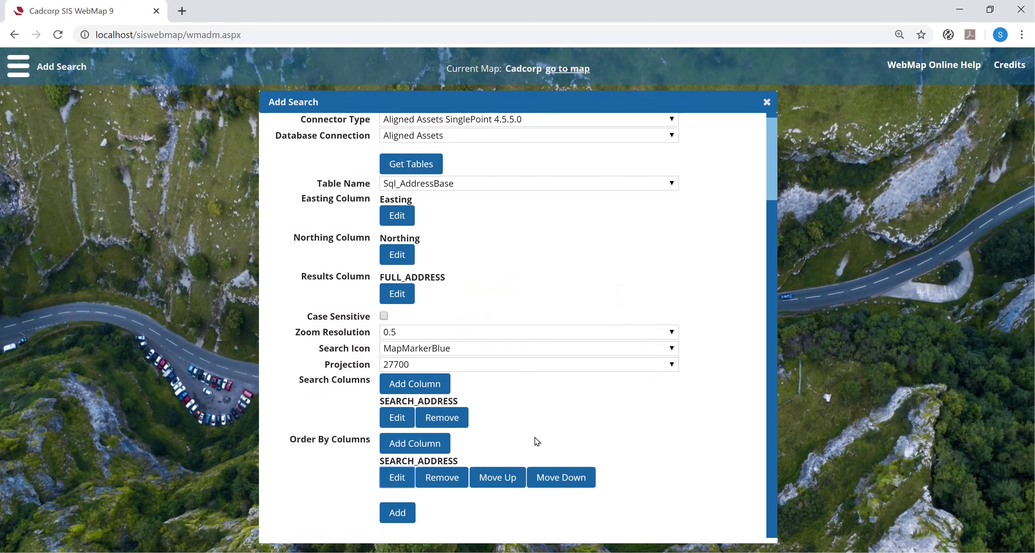
pyautogui.click(398, 514)
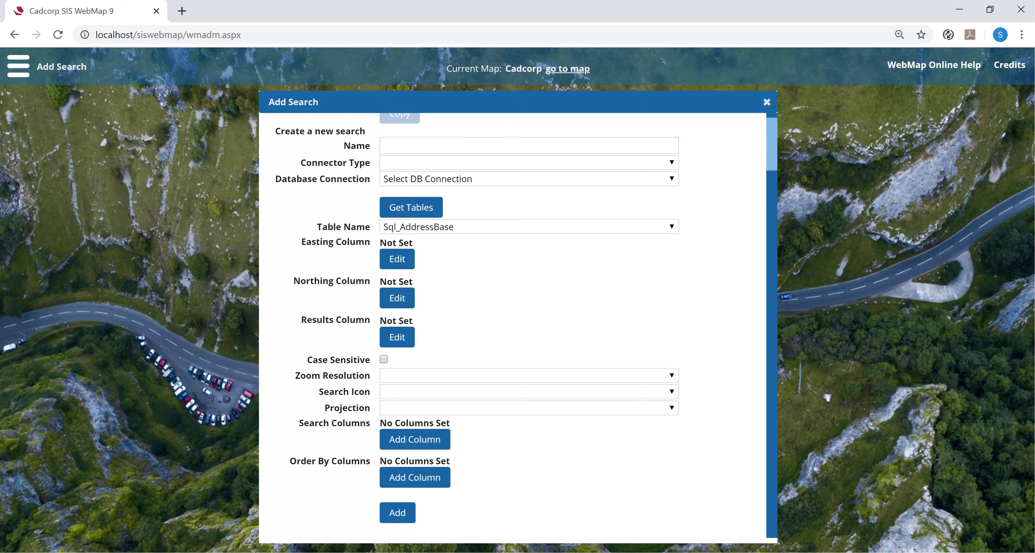
# Open the map, decline cookies, search 'Smeaton Tower' and zoom to the first result.
pyautogui.click(570, 72)
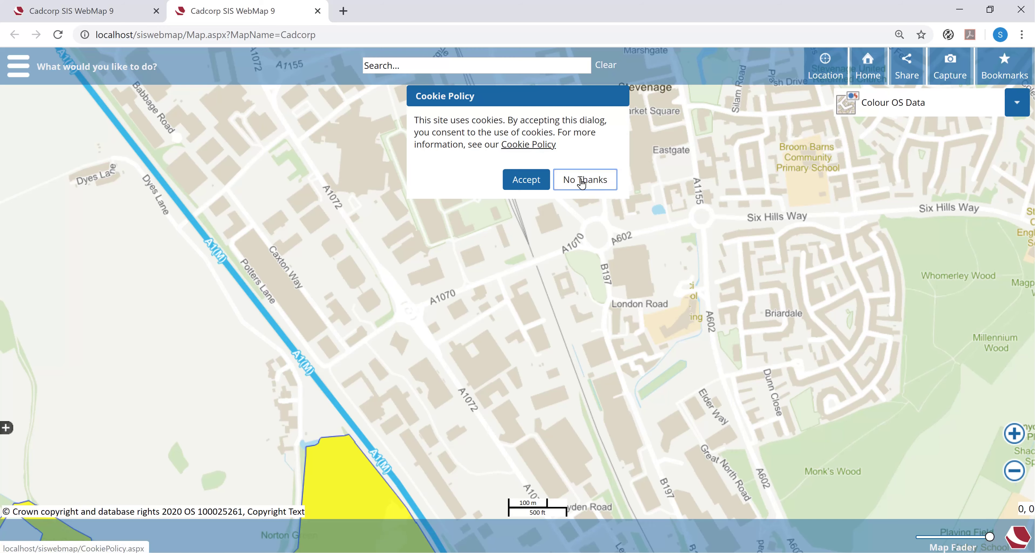
pyautogui.click(582, 181)
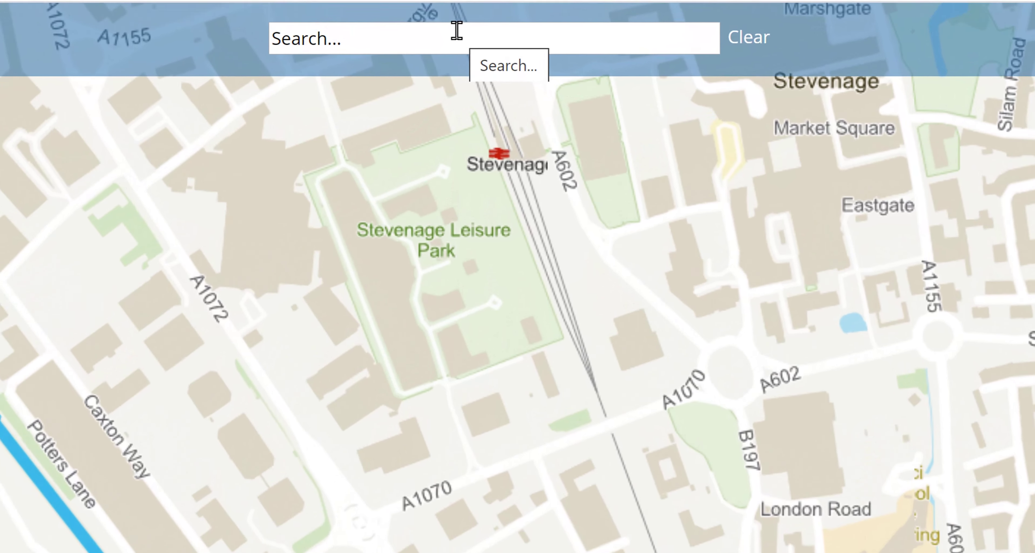
pyautogui.click(458, 55)
pyautogui.write('Smea')
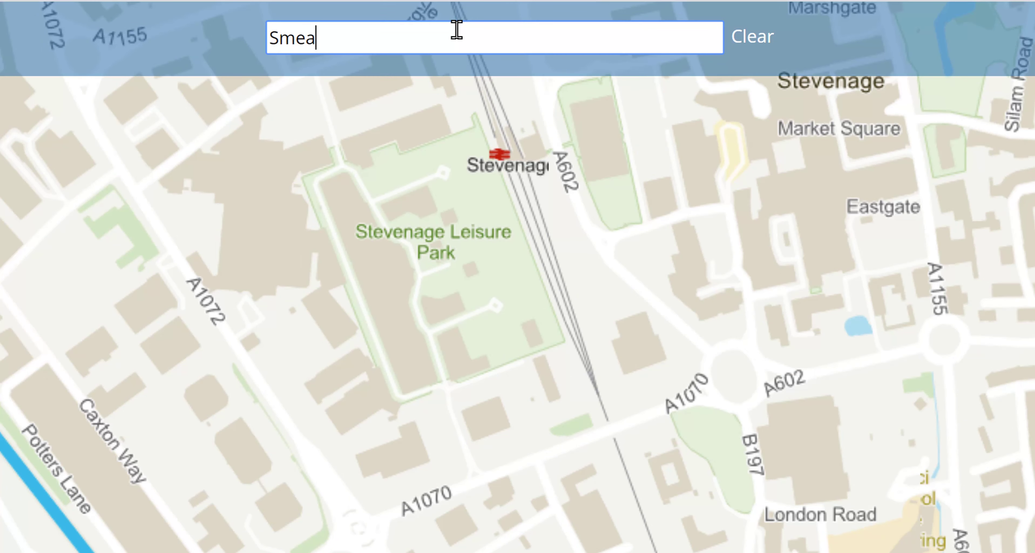
pyautogui.write('ton Tower')
pyautogui.press('Return')
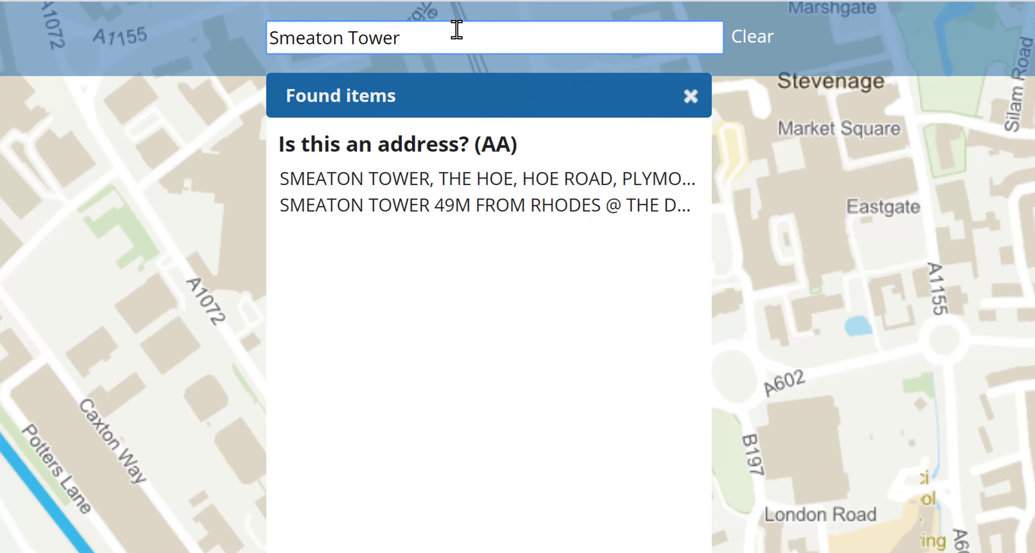
pyautogui.click(458, 181)
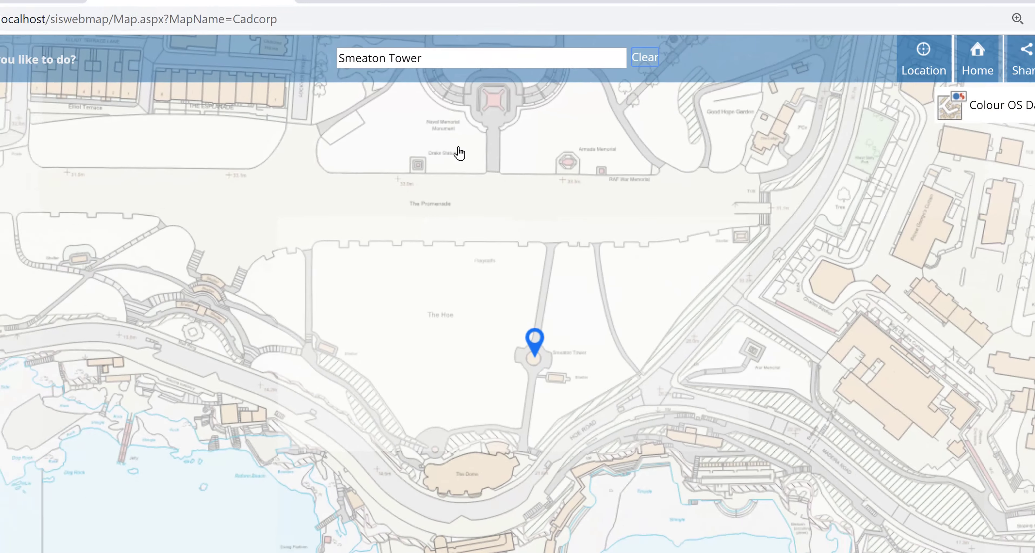